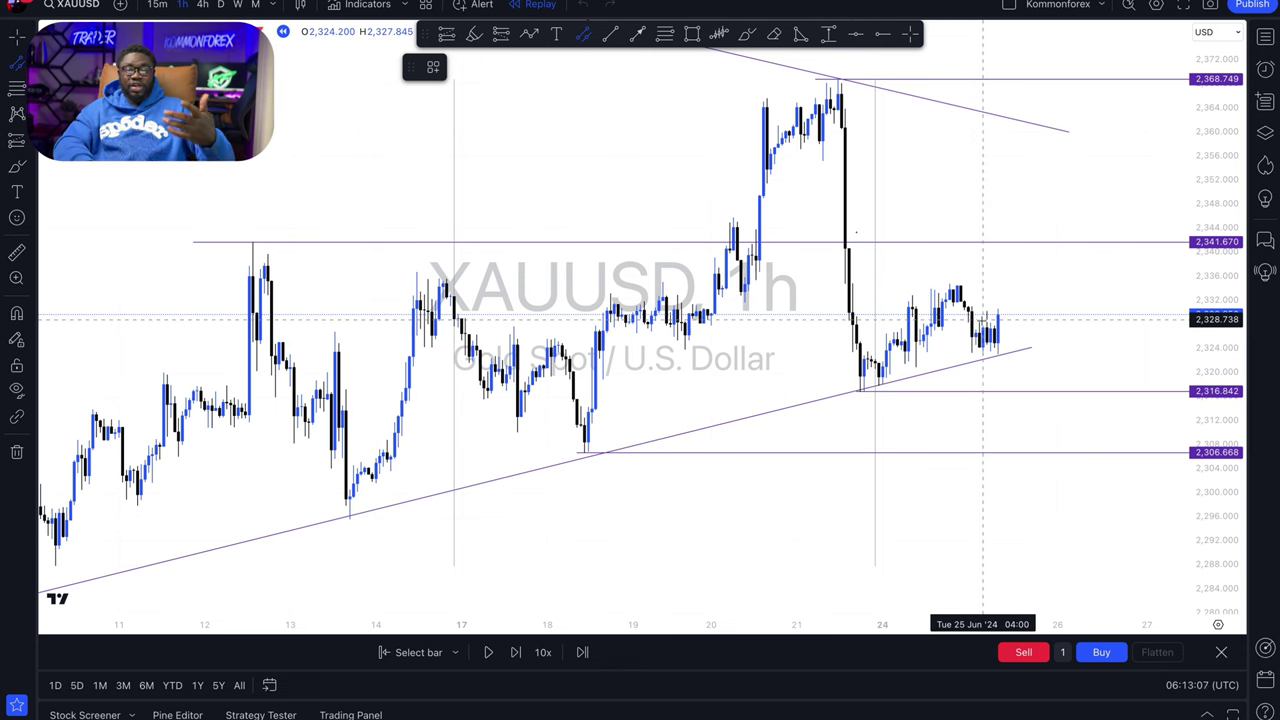
- Scroll the XAUUSD 1h chart to adjust the view around the horizontal levels
scroll(872, 330, "down", 1)
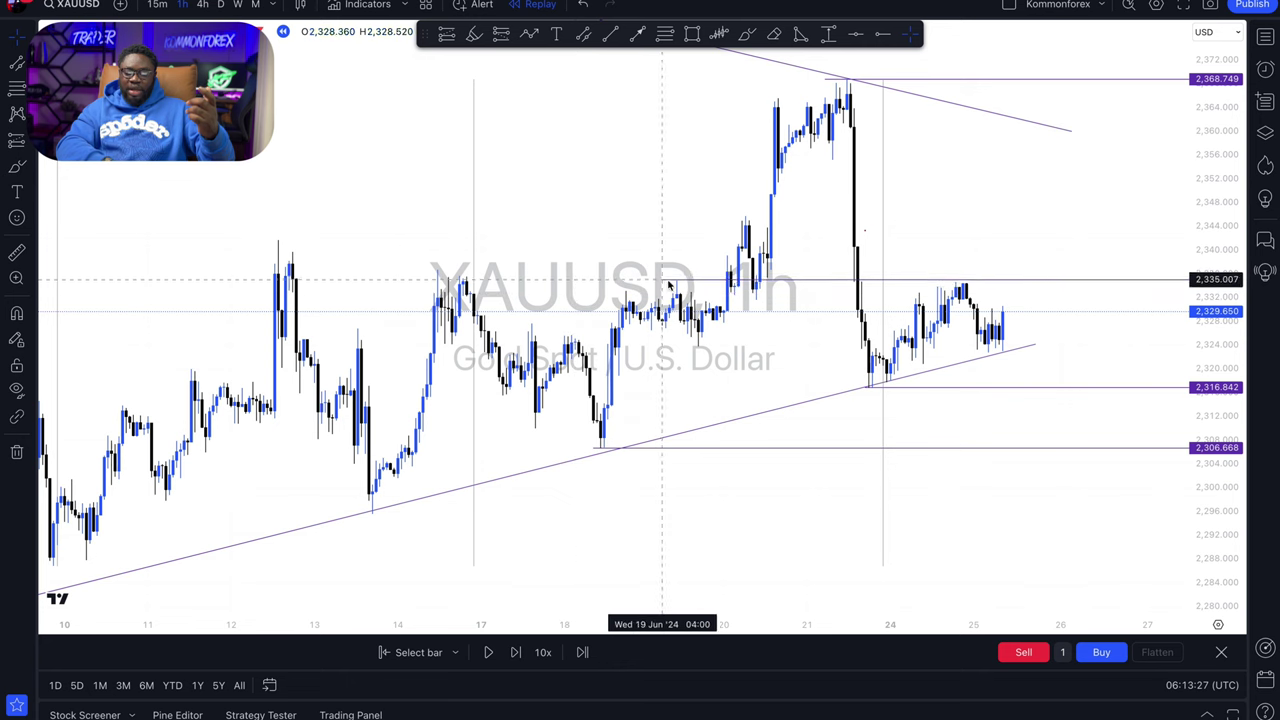
left_click(613, 283)
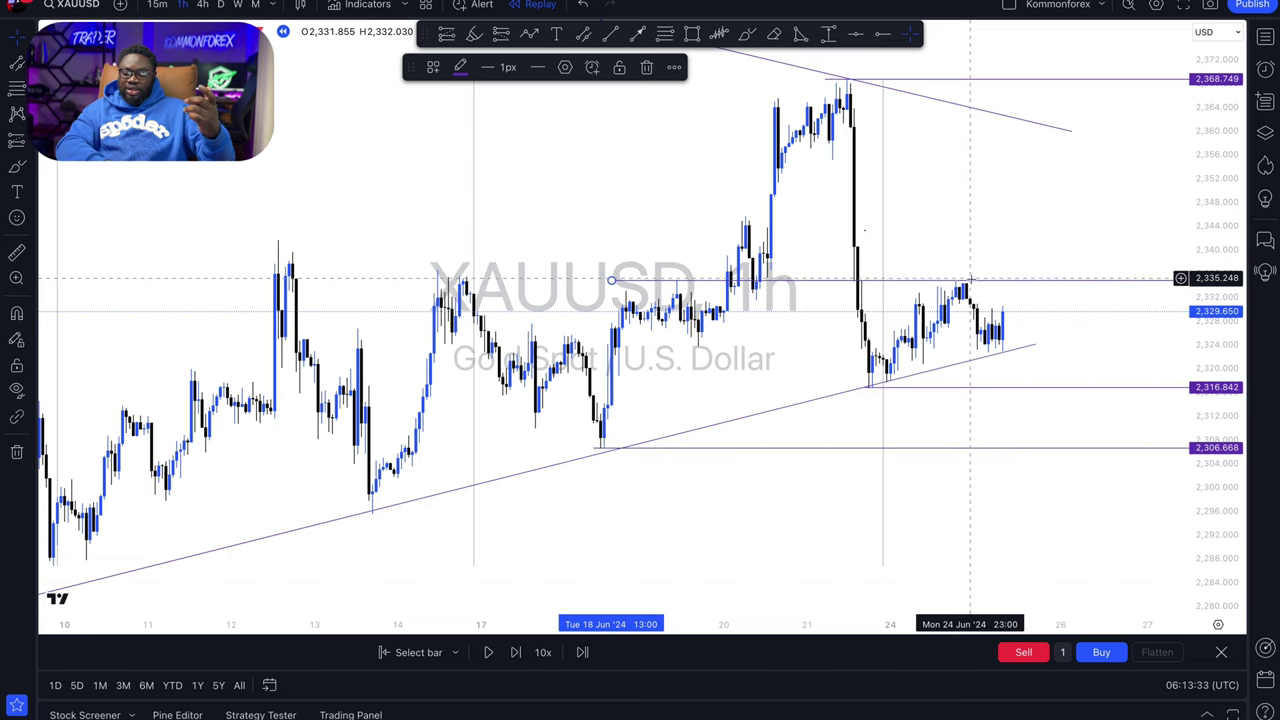
left_click(862, 390)
scroll(780, 505, "down", 5)
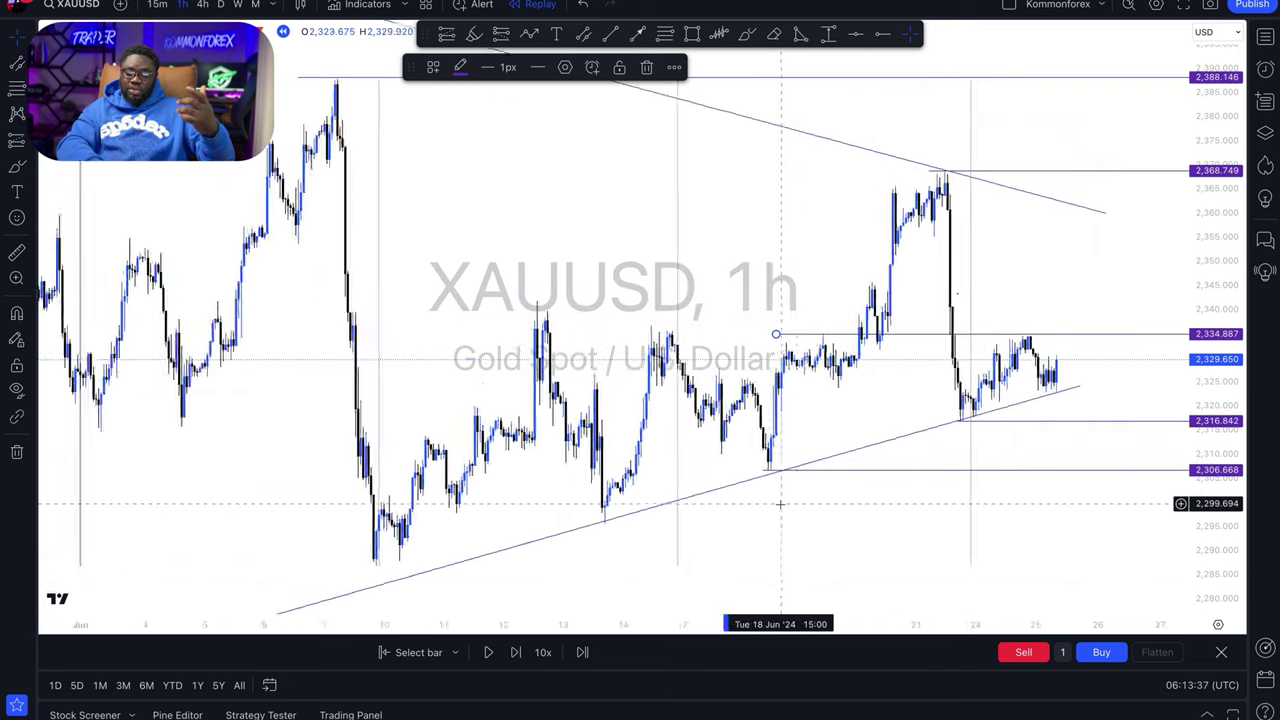
scroll(780, 505, "down", 5)
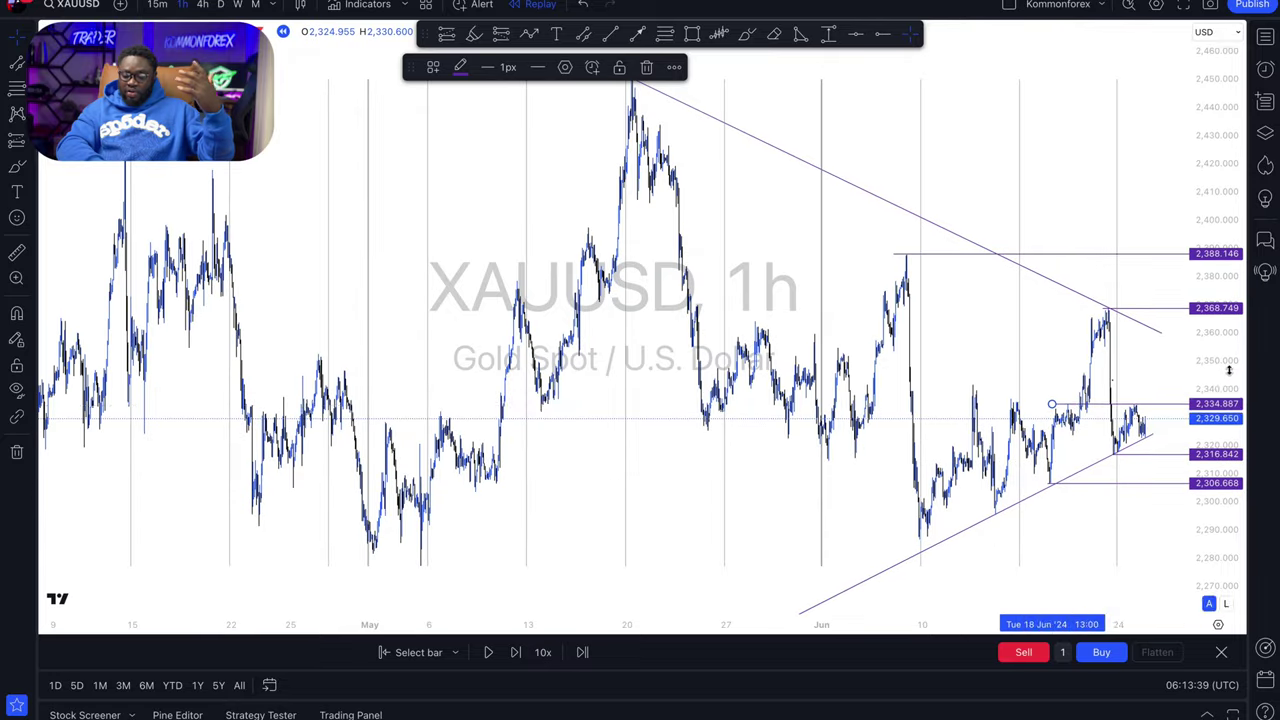
scroll(1010, 500, "down", 5)
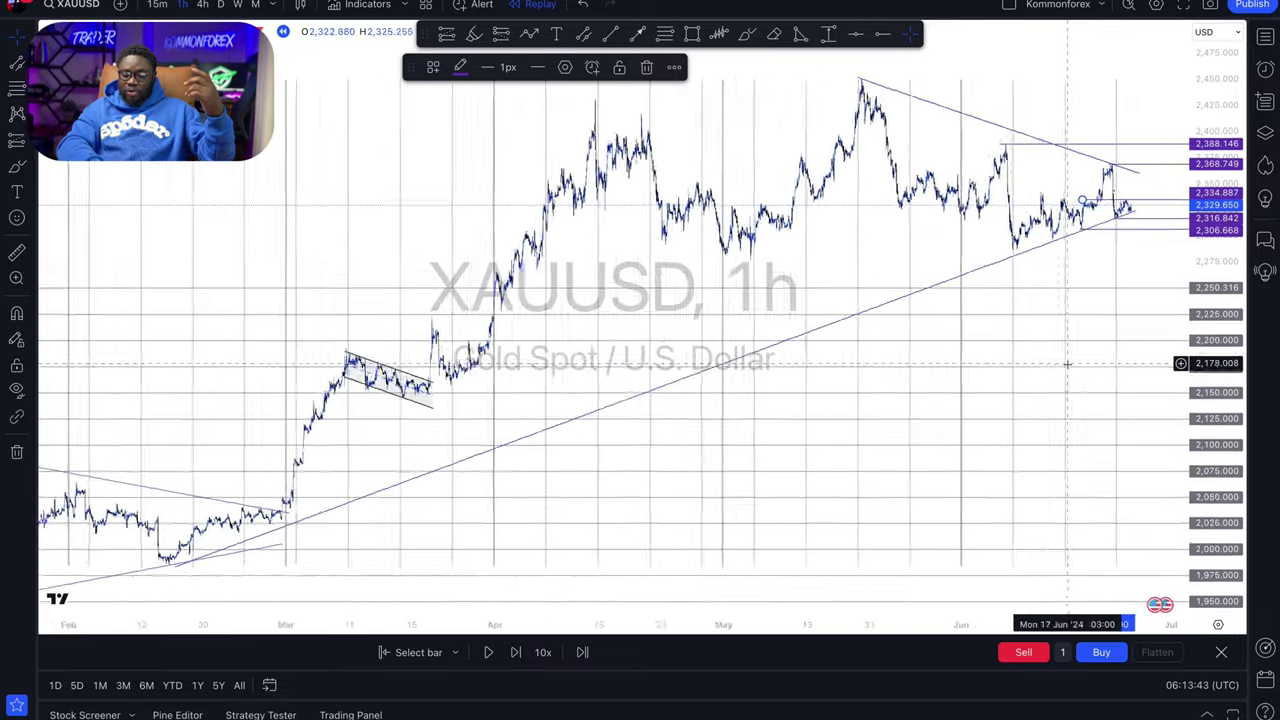
scroll(1067, 368, "up", 10)
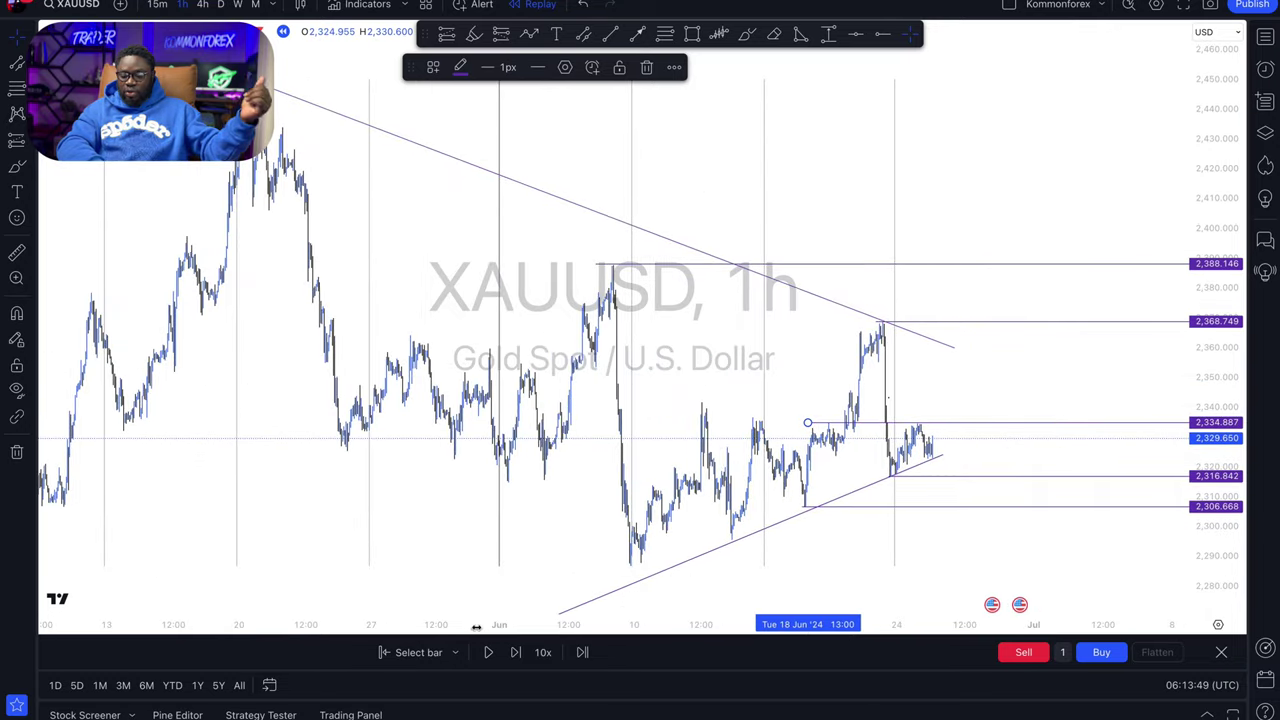
scroll(936, 466, "up", 1)
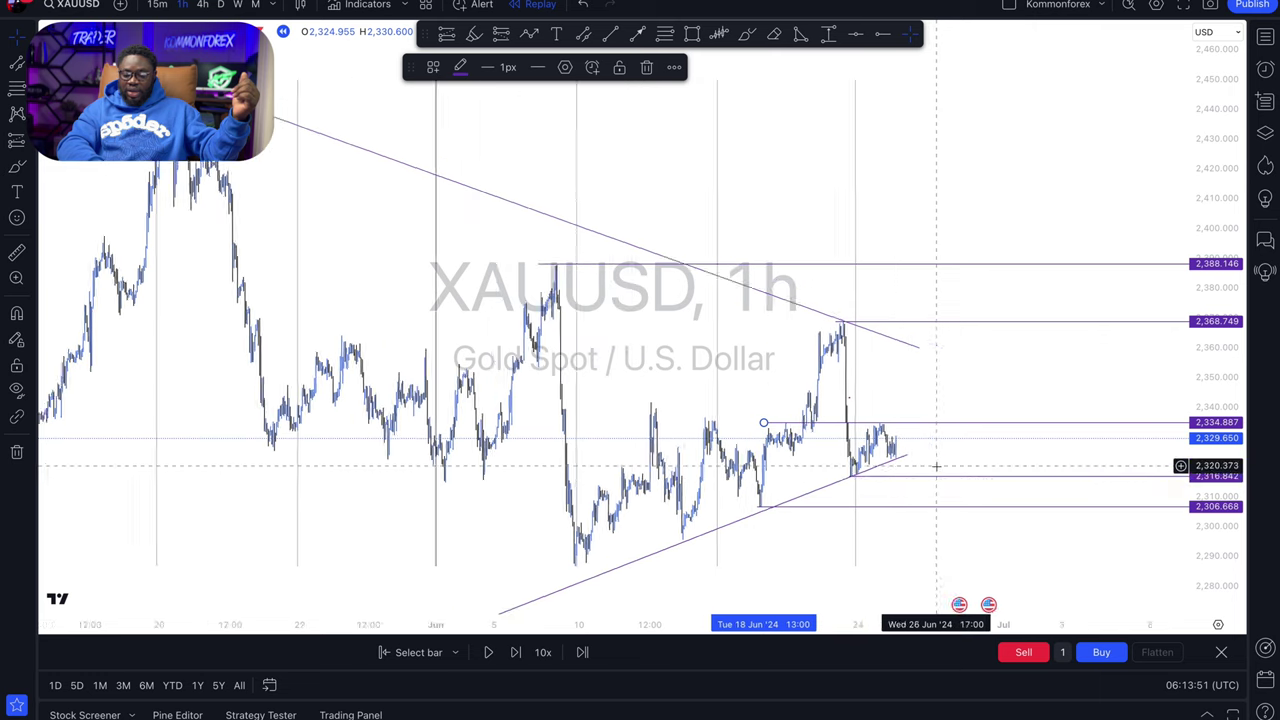
left_click(936, 466)
scroll(936, 466, "up", 3)
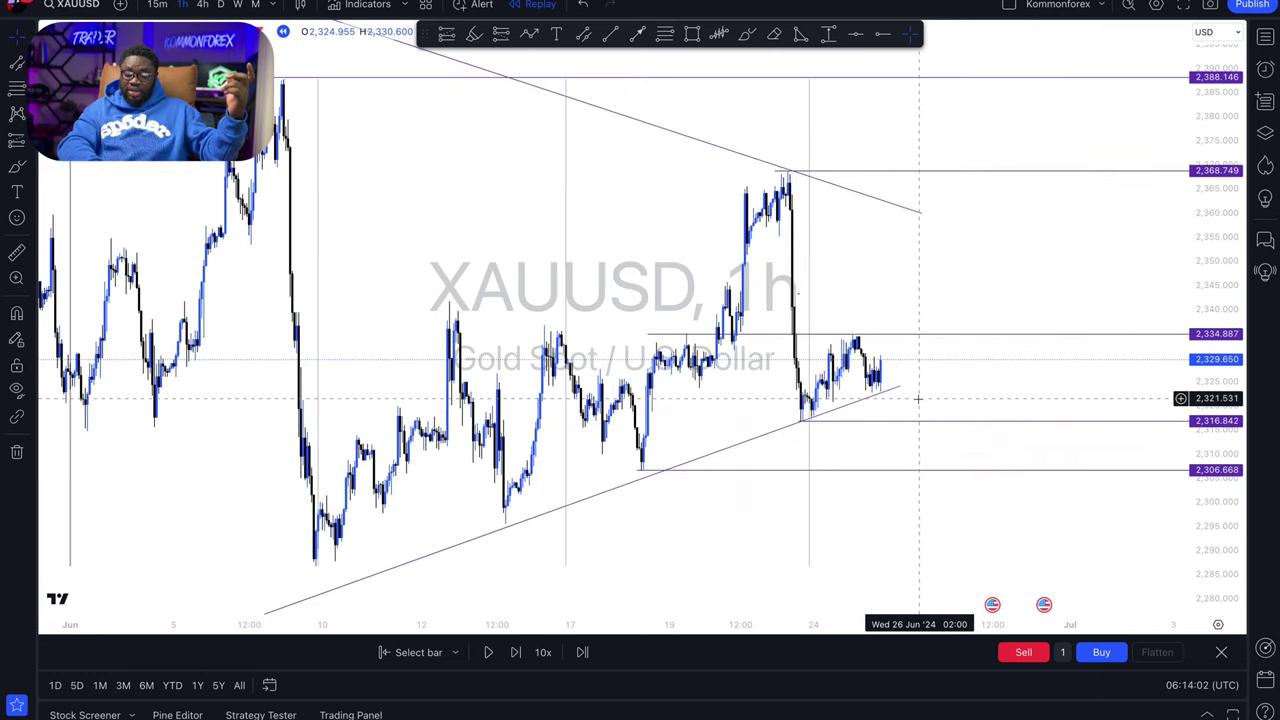
scroll(918, 398, "up", 2)
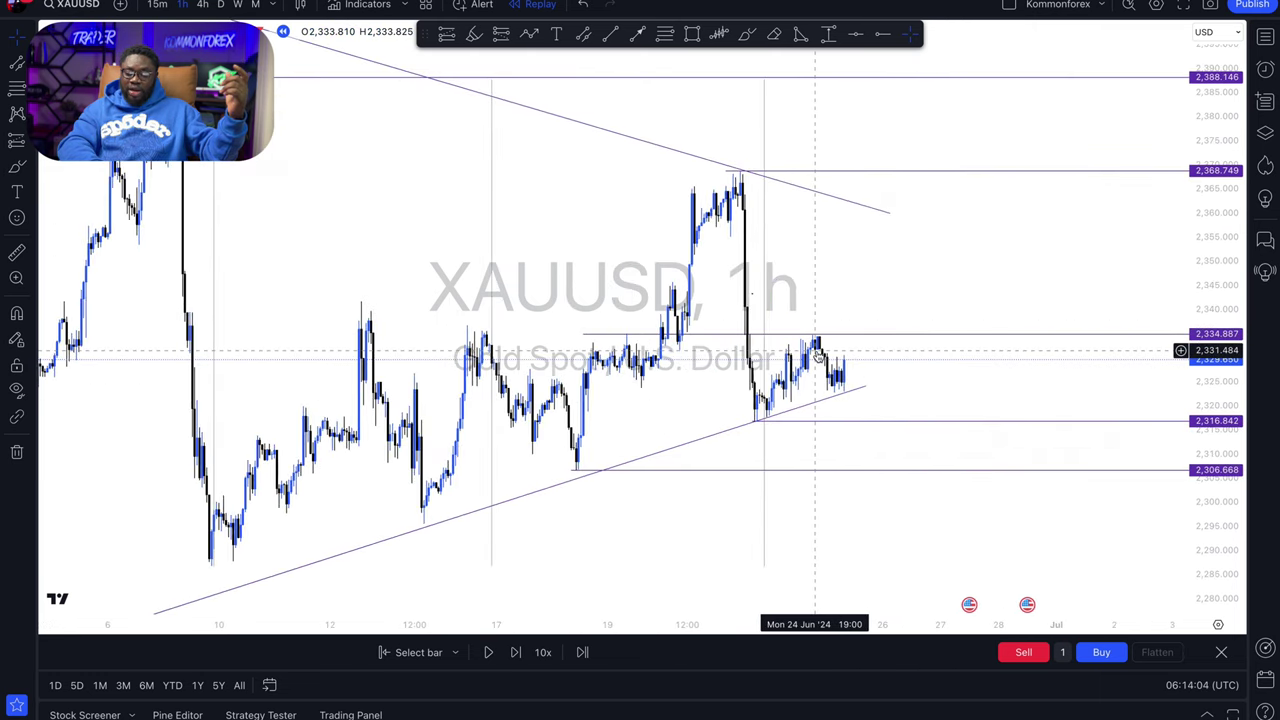
scroll(817, 350, "up", 3)
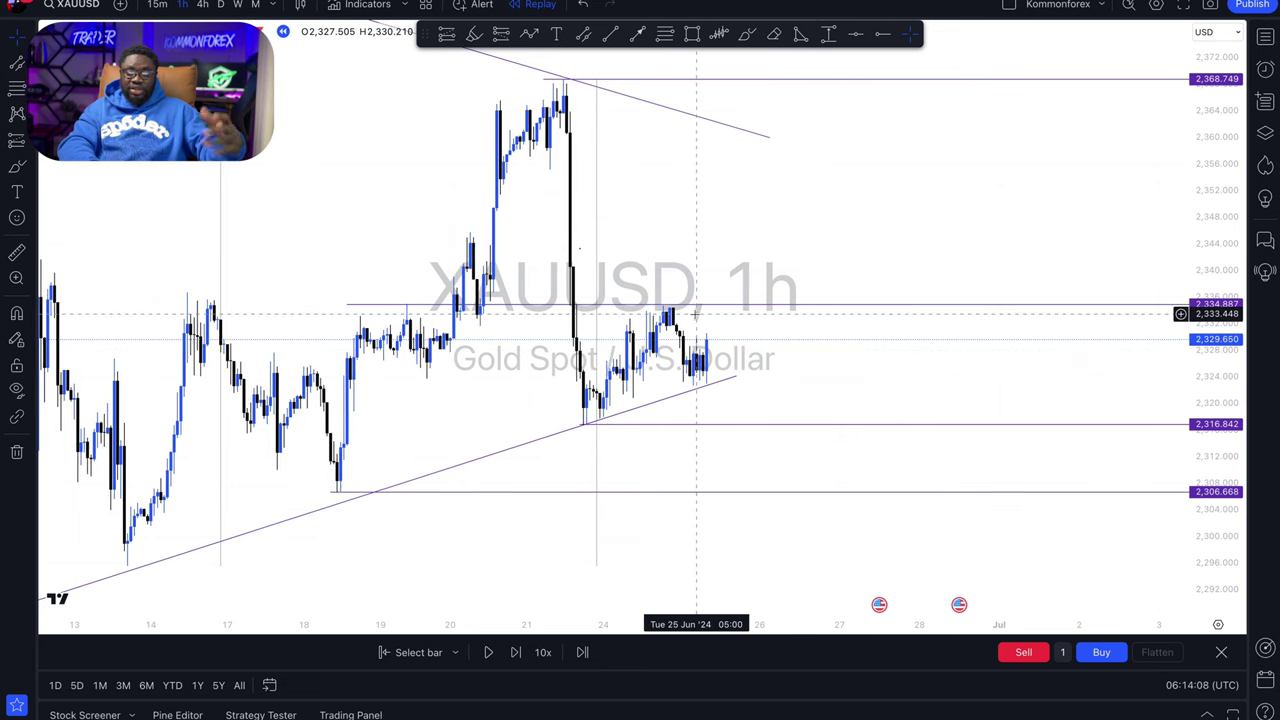
- Replay six more hourly bars as price spikes to 2,334.887 and pulls back to 2,330.250
left_click(518, 652)
left_click(518, 652)
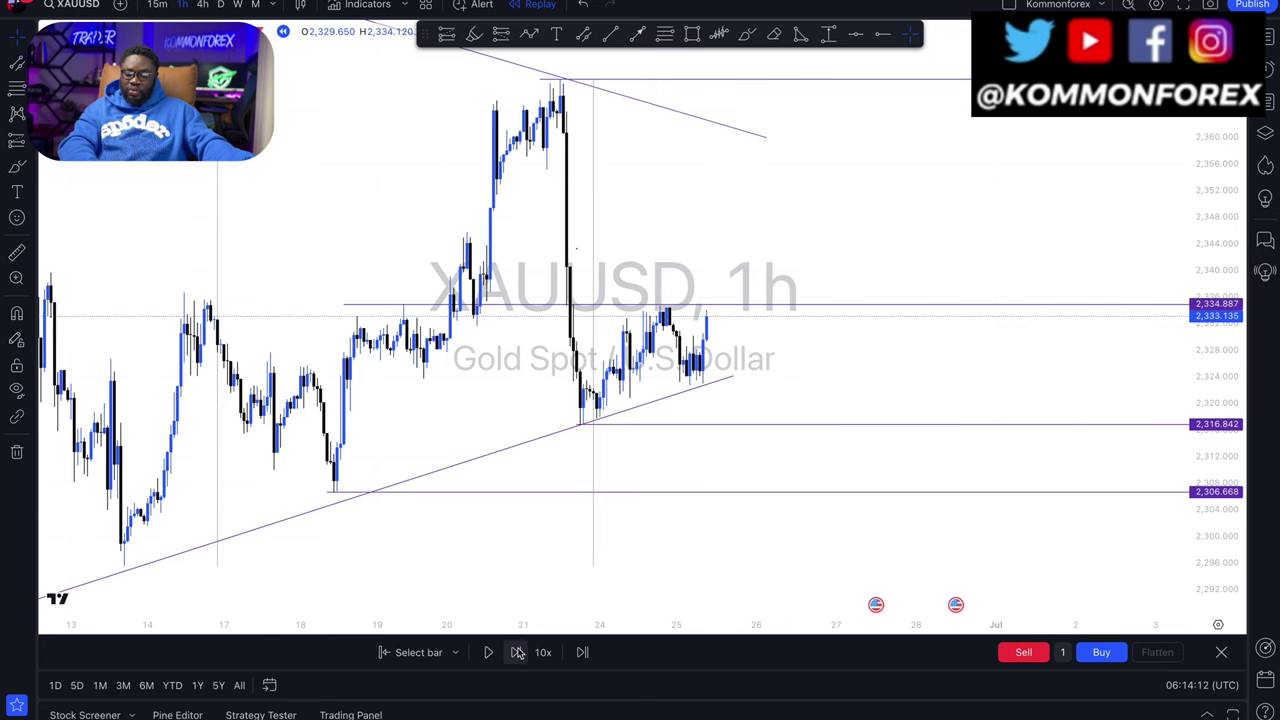
left_click(518, 652)
left_click(518, 652)
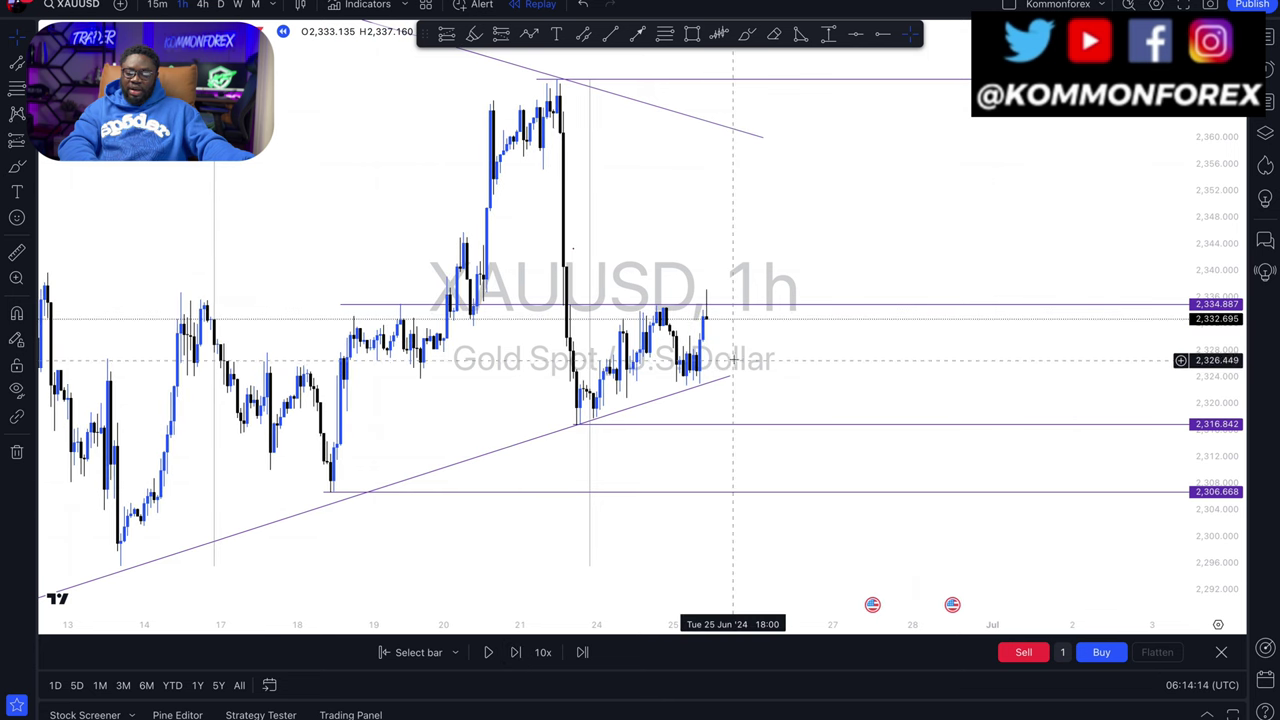
left_click(717, 304)
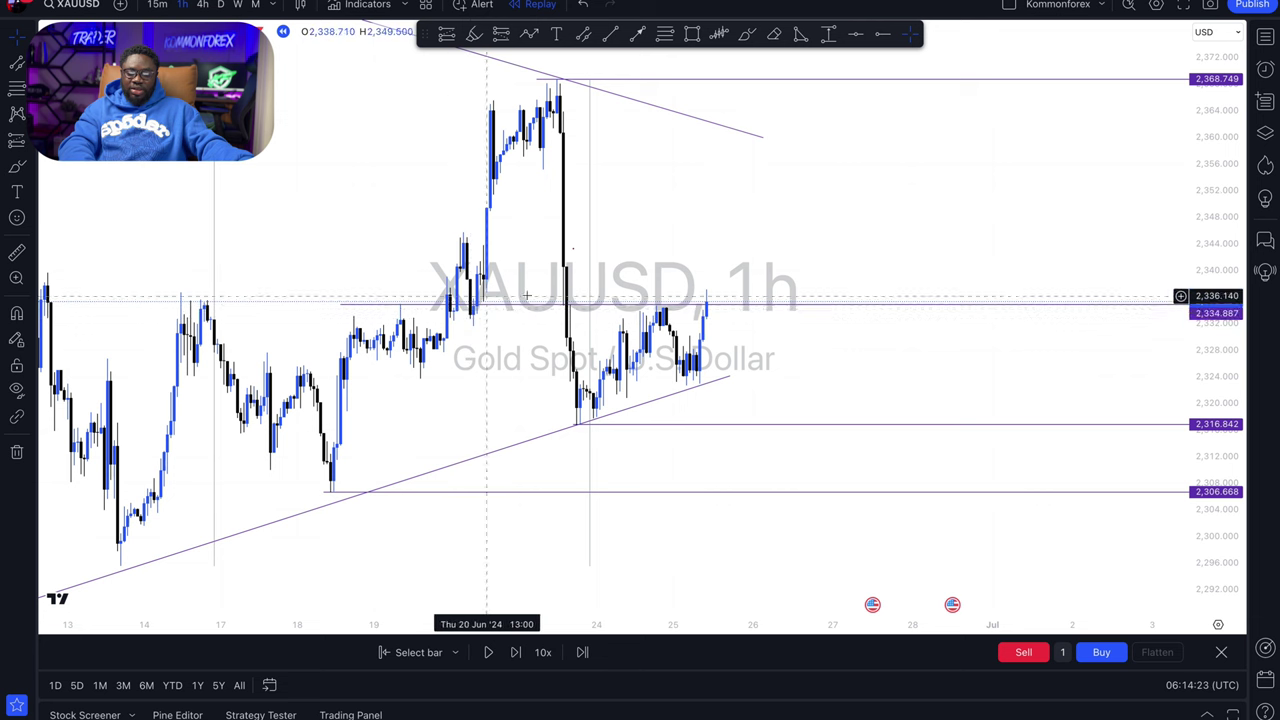
left_click(522, 656)
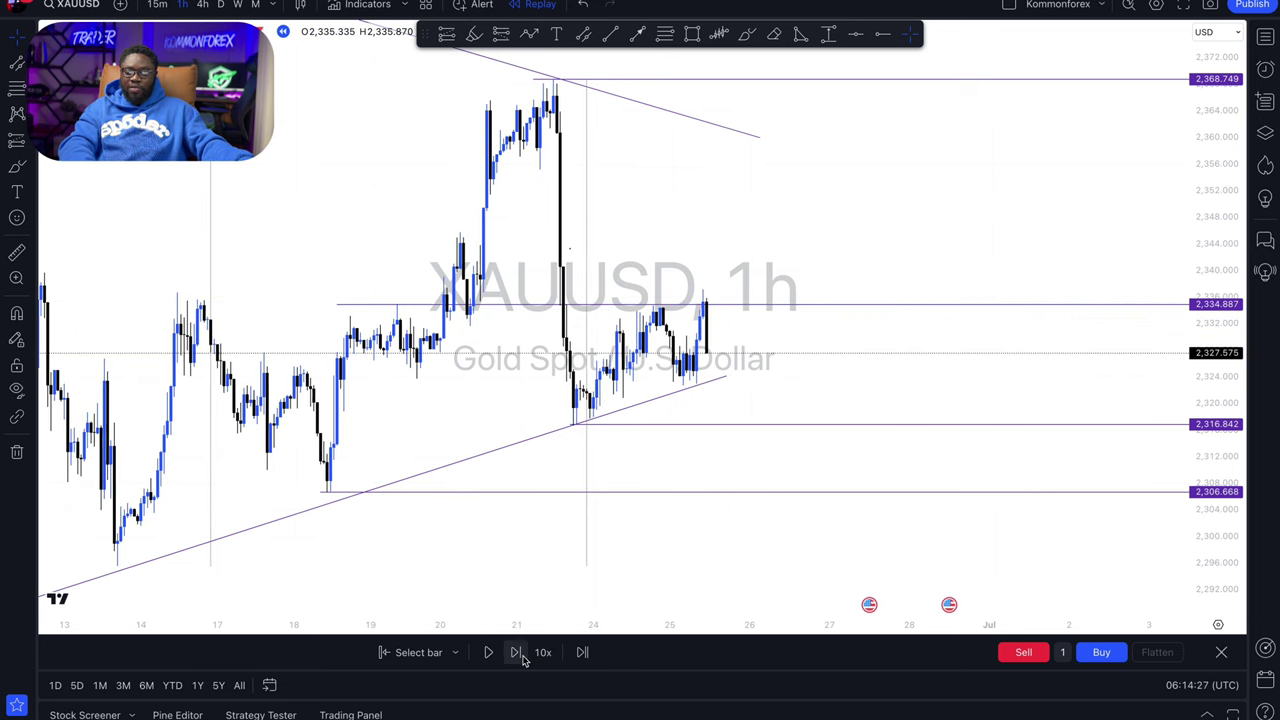
left_click(522, 656)
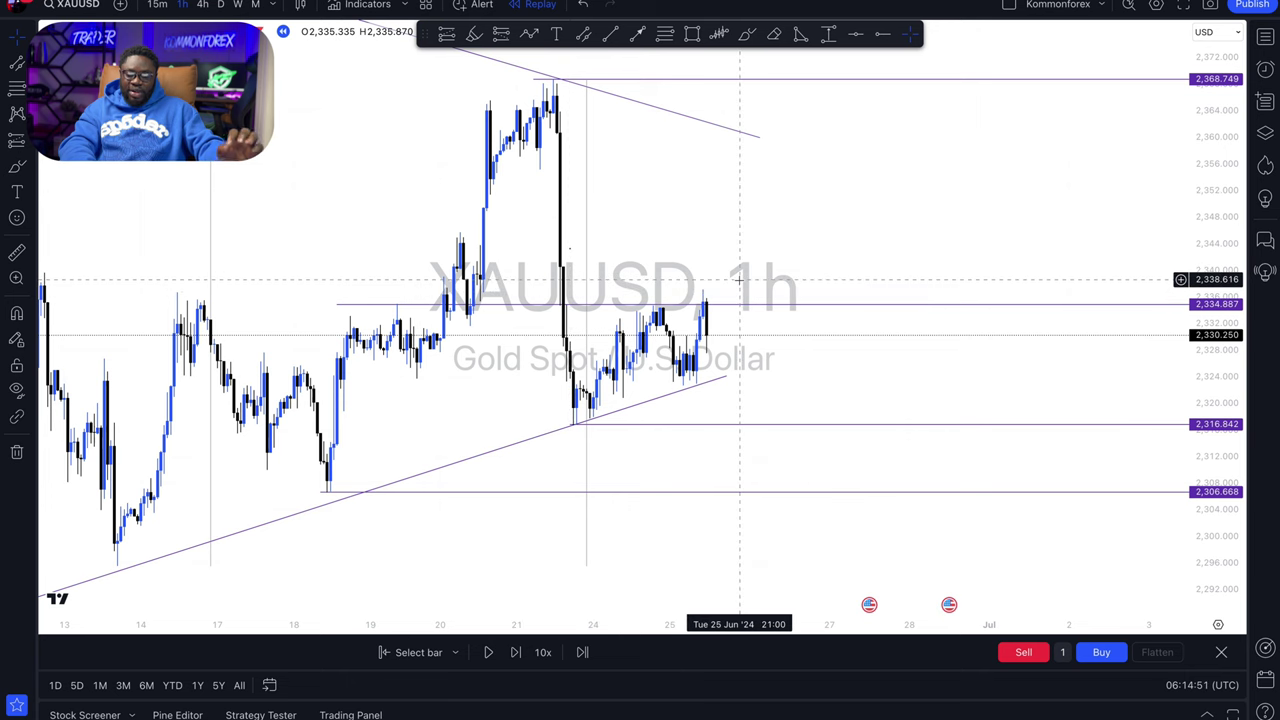
left_click(583, 33)
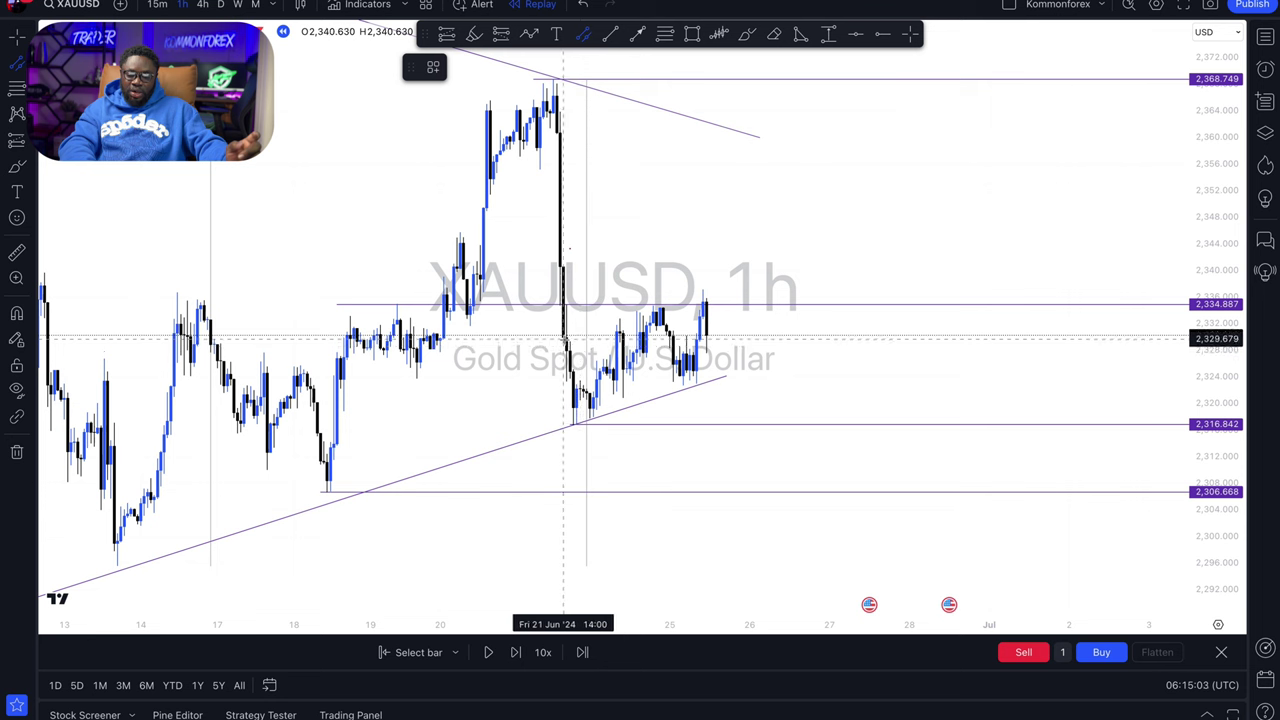
- Draw a rising parallel channel from 21 Jun to 25 Jun and add a horizontal ray at 2,323.004
left_click(572, 338)
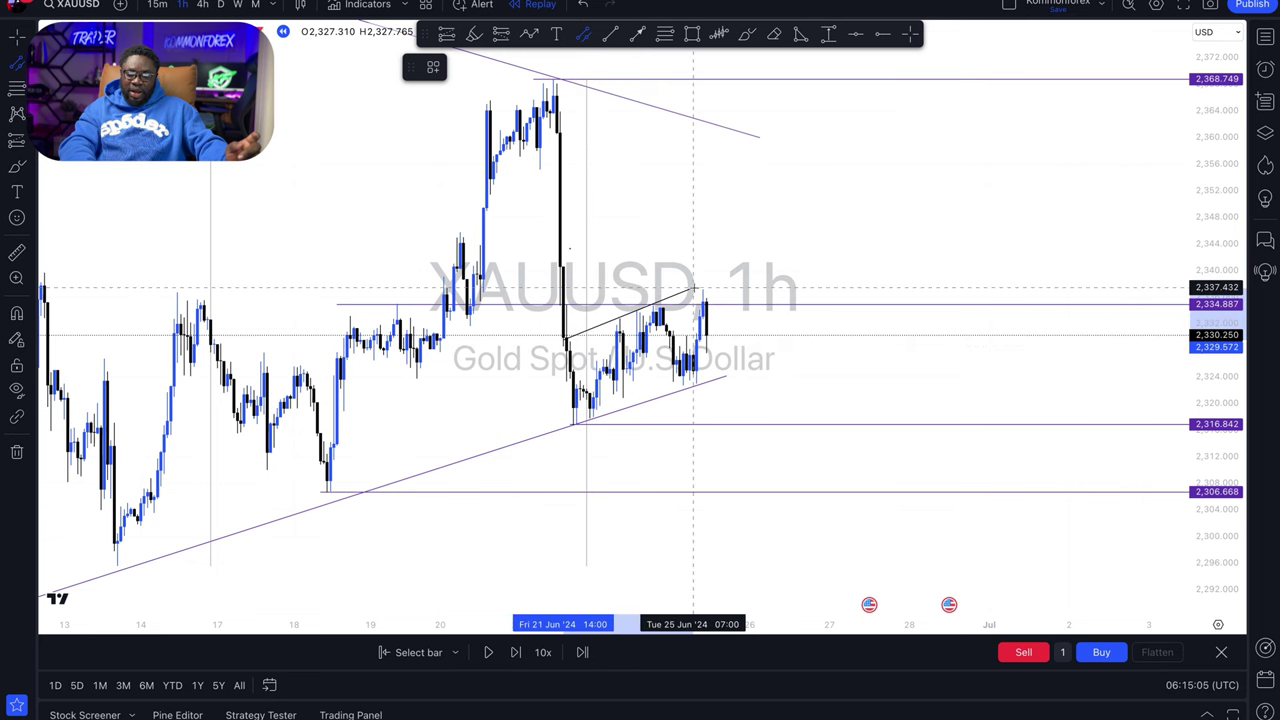
left_click(720, 286)
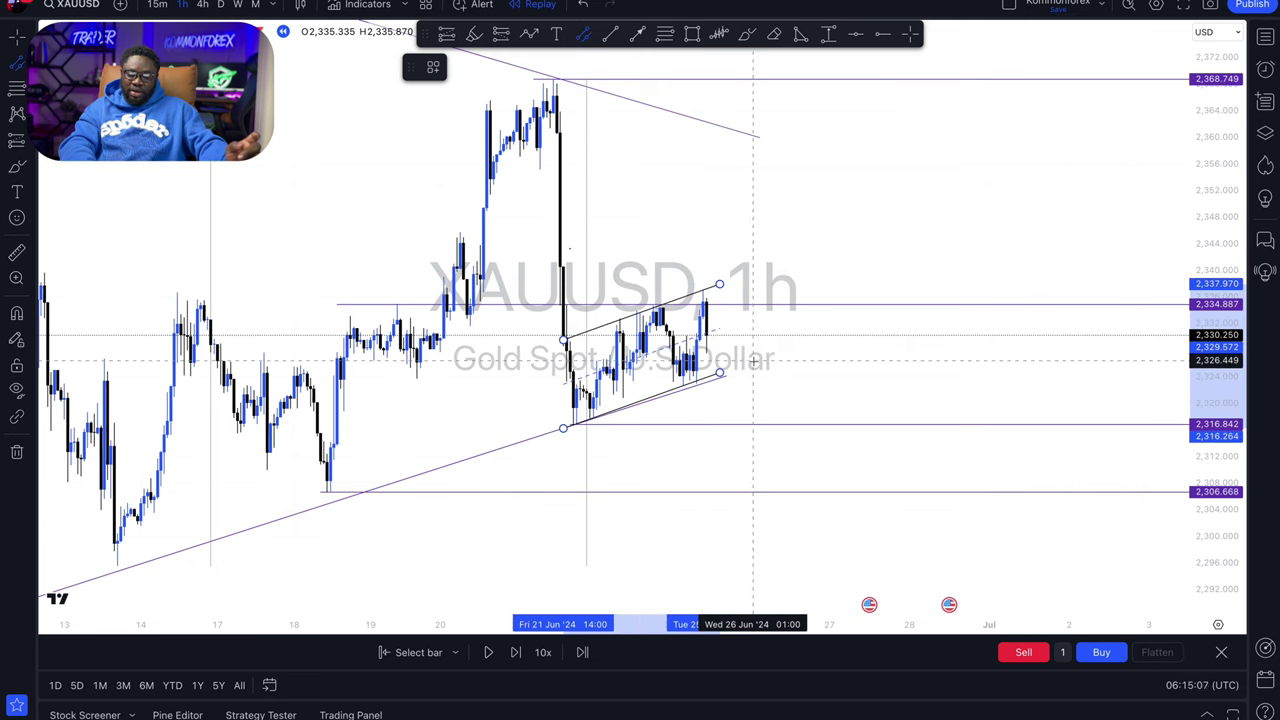
left_click(603, 429)
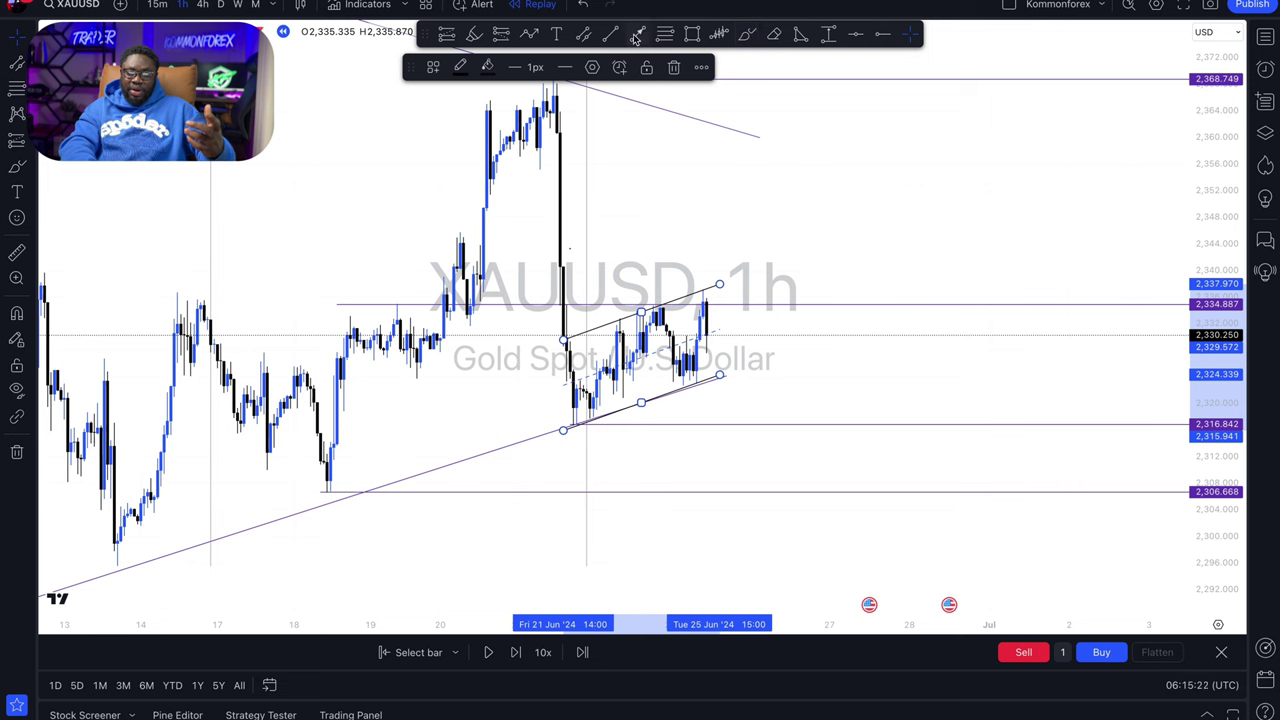
left_click(882, 37)
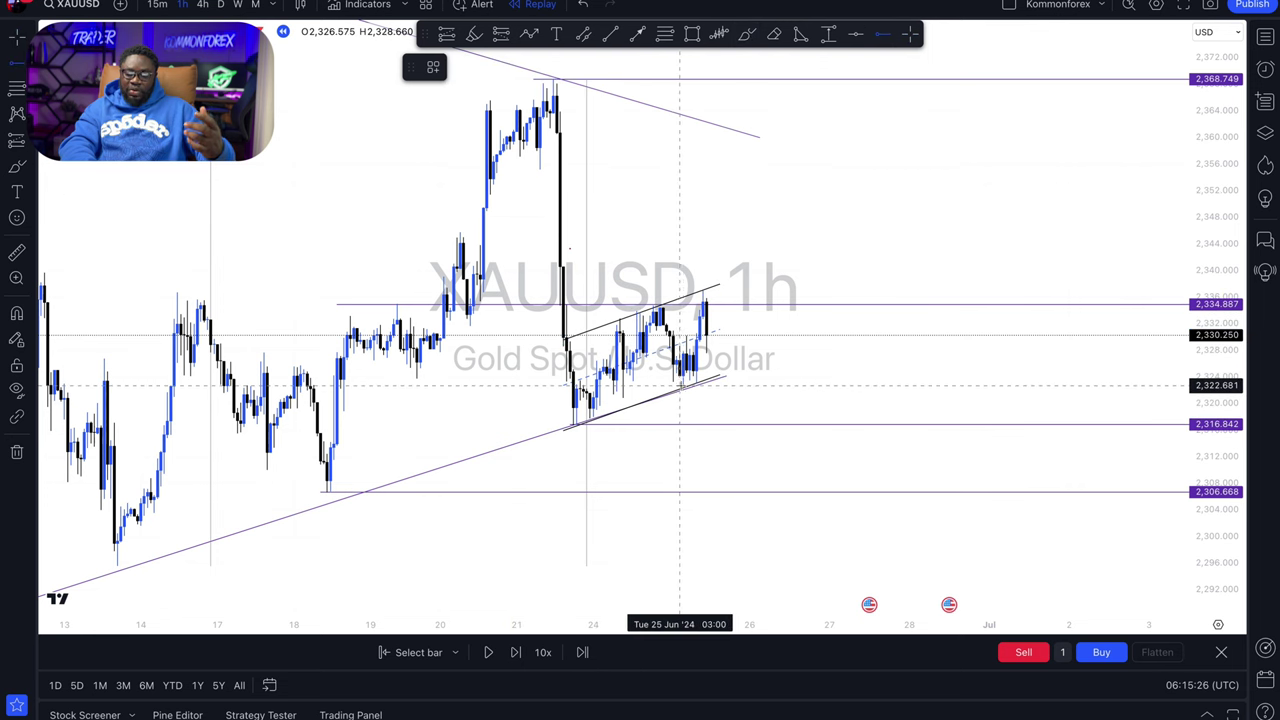
left_click(683, 383)
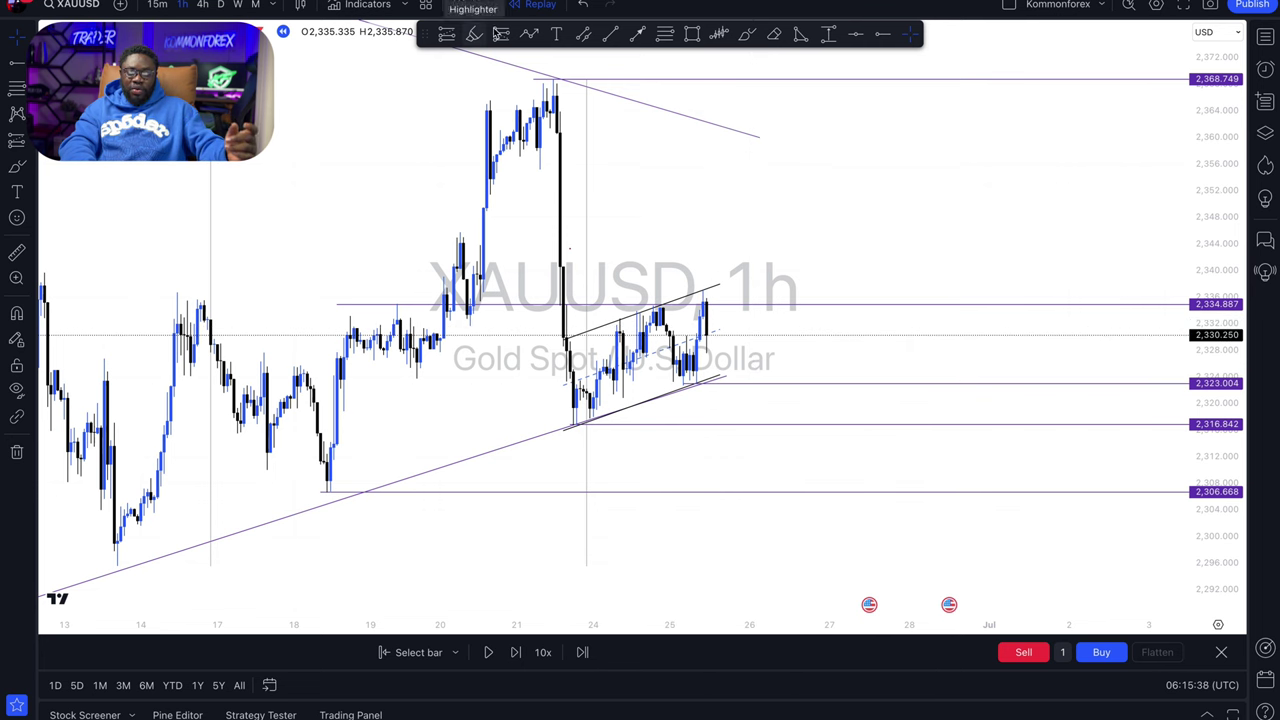
- Place a short position near 2,330.250 with stop 2,335.602 and target 2,306.745
left_click(501, 34)
left_click(748, 335)
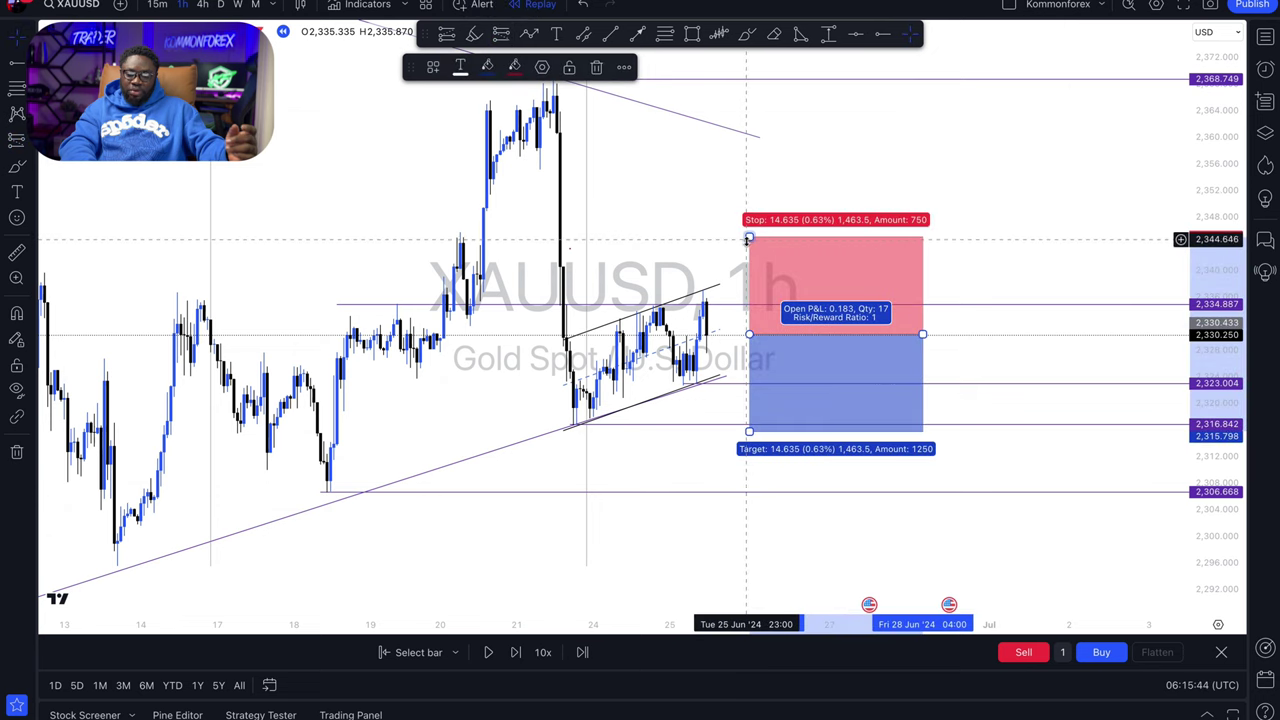
left_click_drag(748, 239, 750, 300)
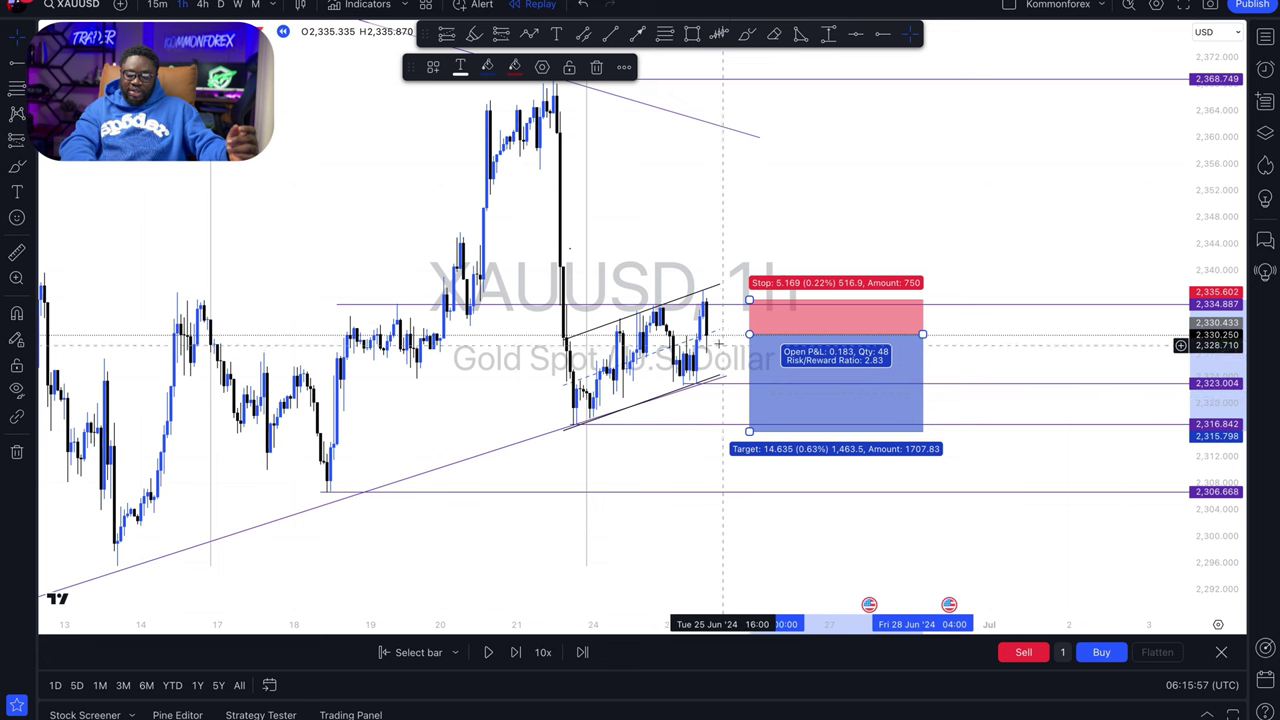
key("alt+h")
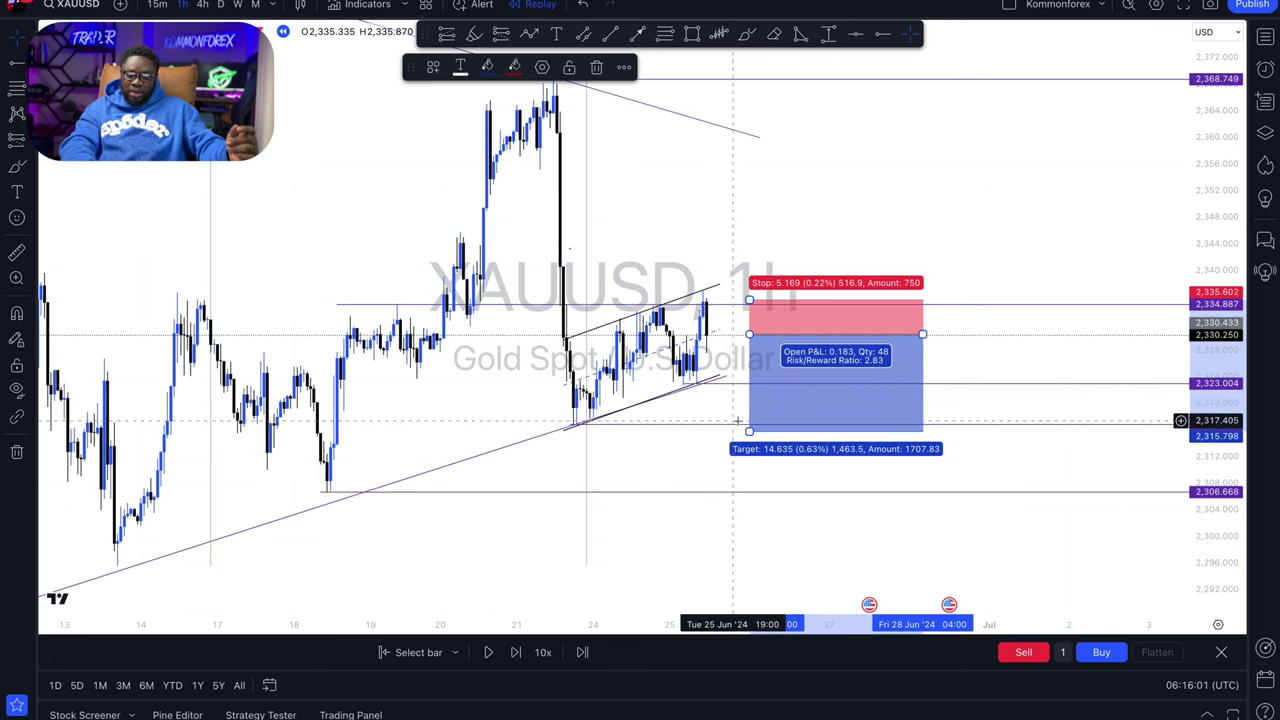
left_click_drag(748, 431, 749, 491)
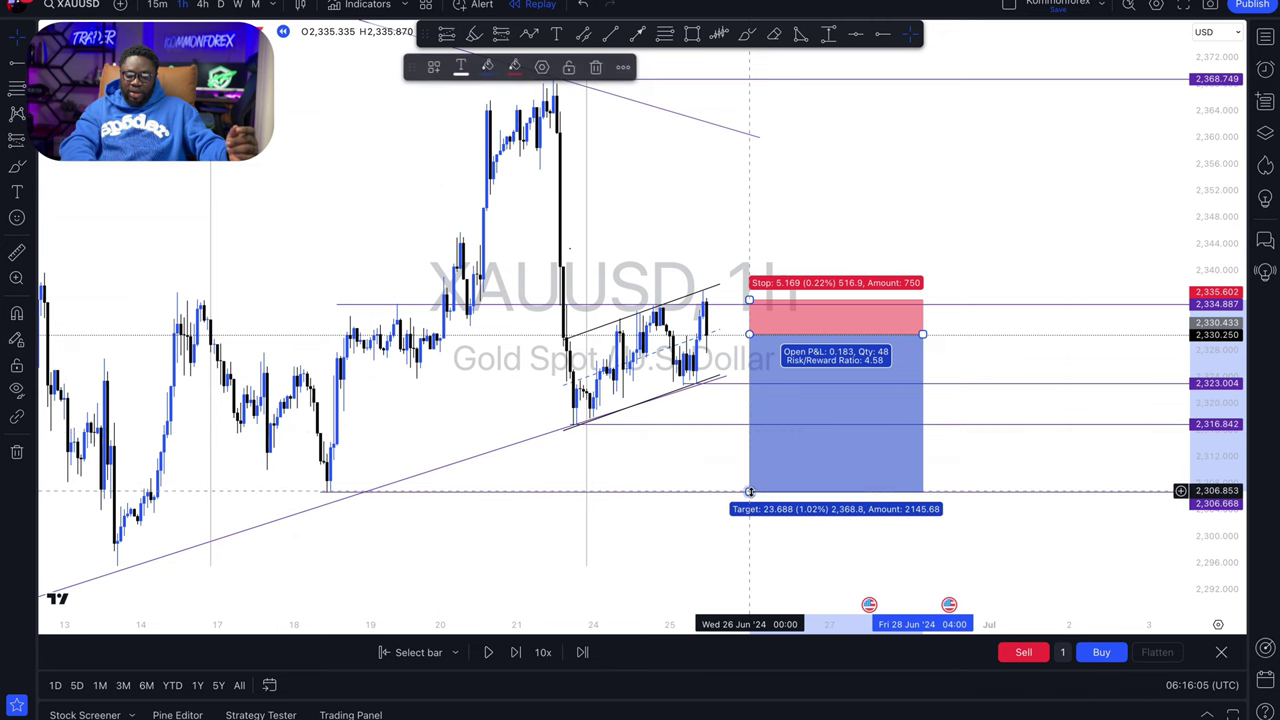
scroll(640, 448, "up", 2)
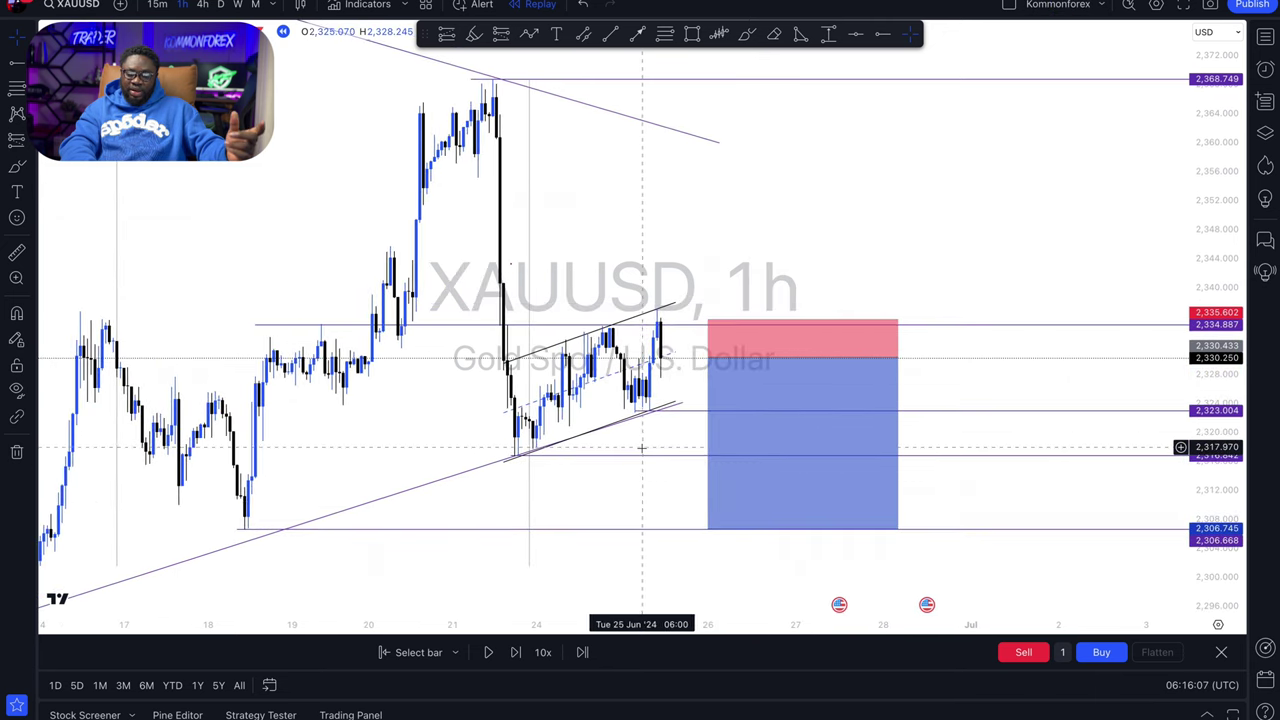
left_click_drag(681, 211, 834, 214)
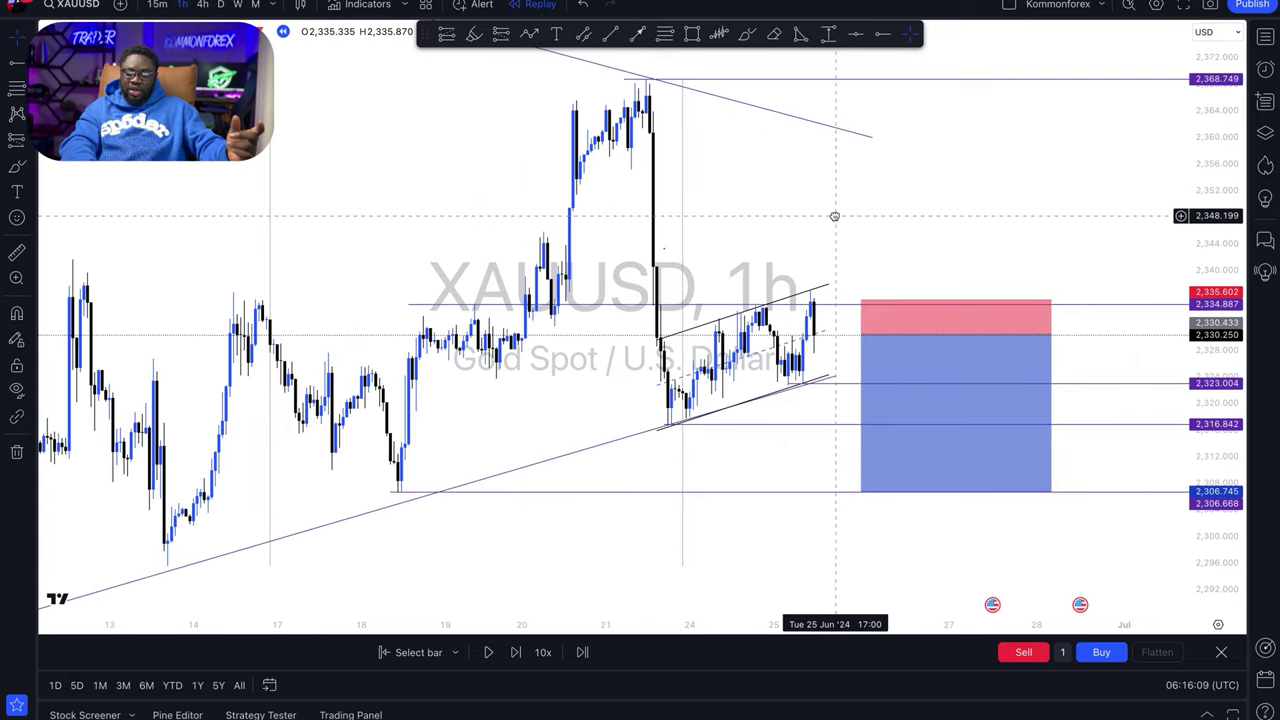
- Replay two more bars and briefly measure the price move on the last candles
left_click(525, 657)
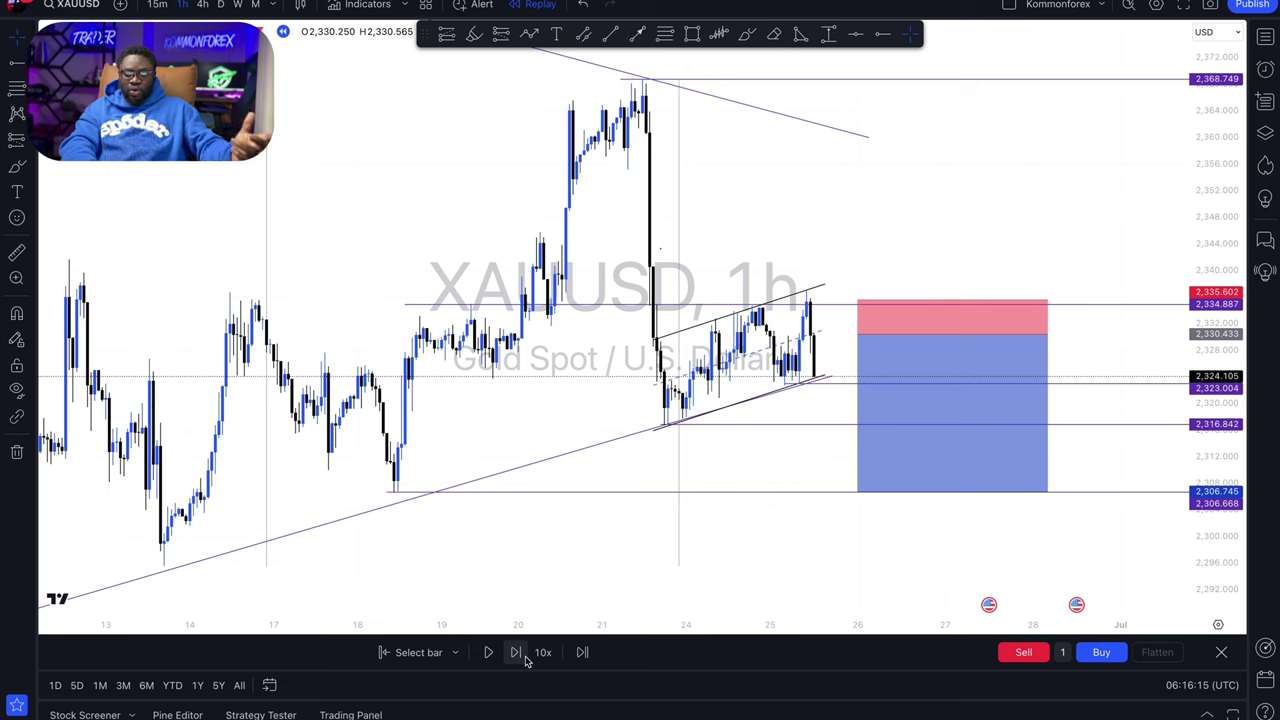
left_click(515, 653)
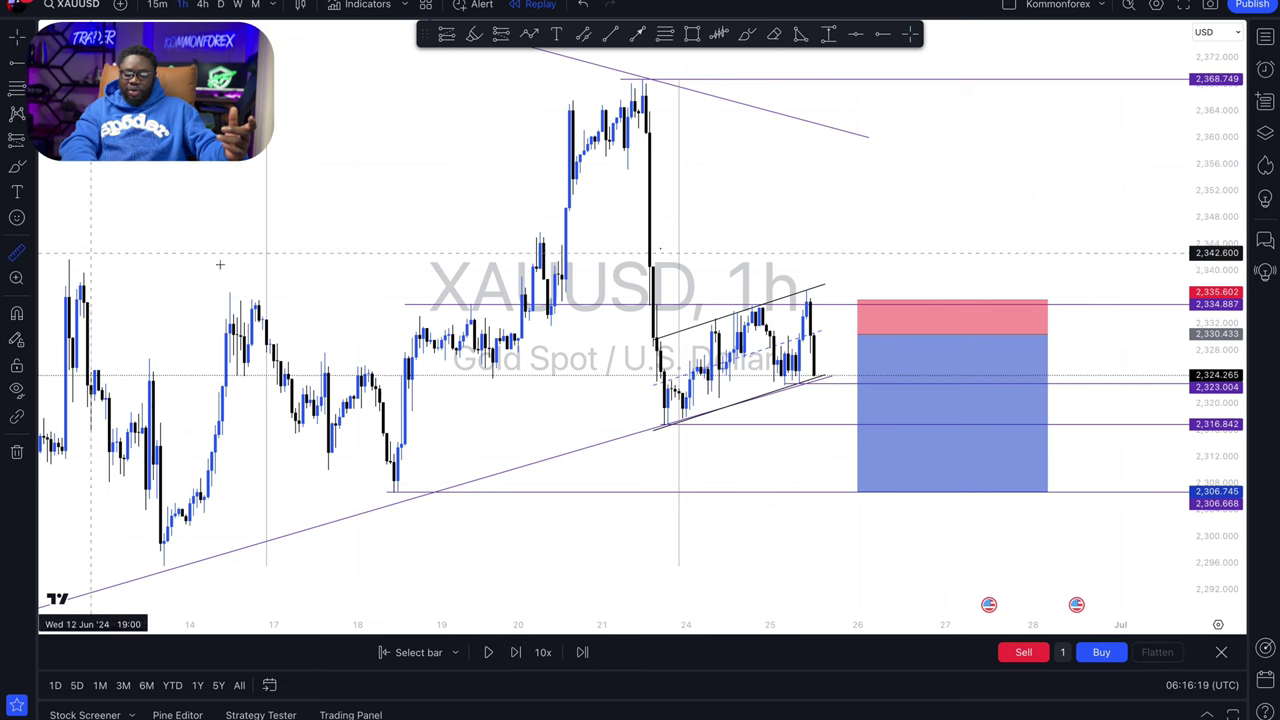
left_click(843, 377, "shift")
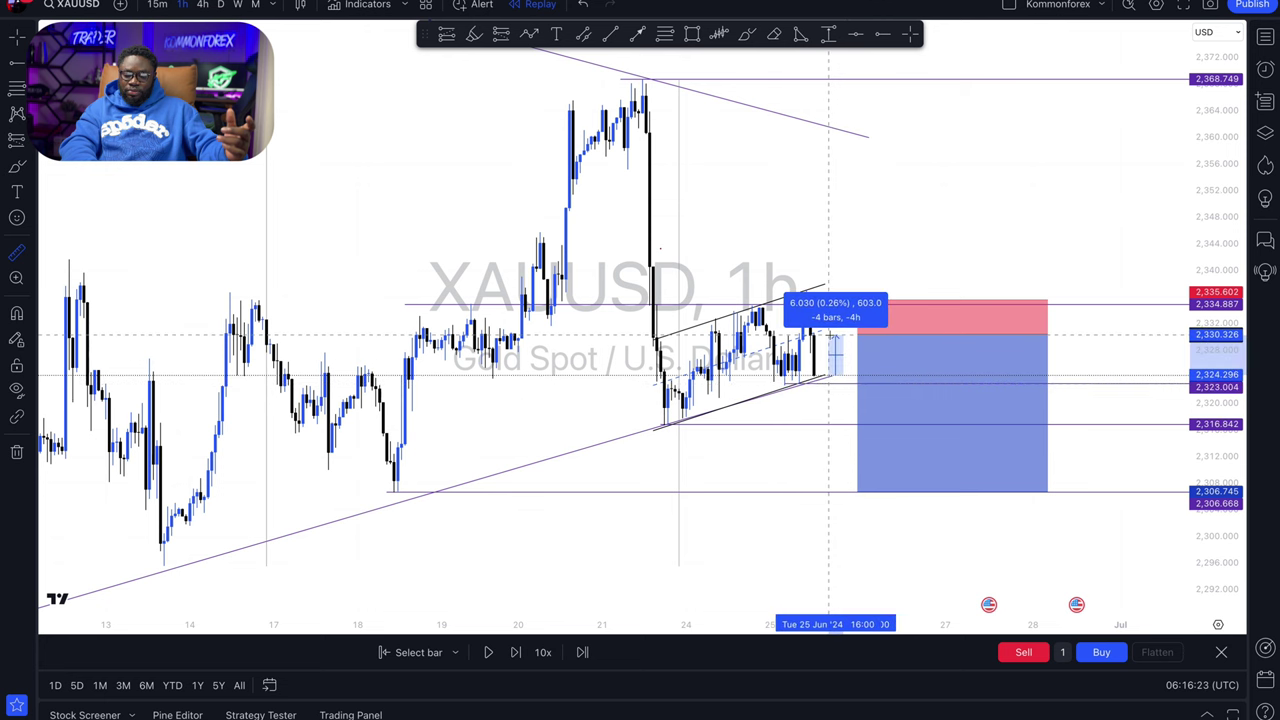
left_click(828, 345)
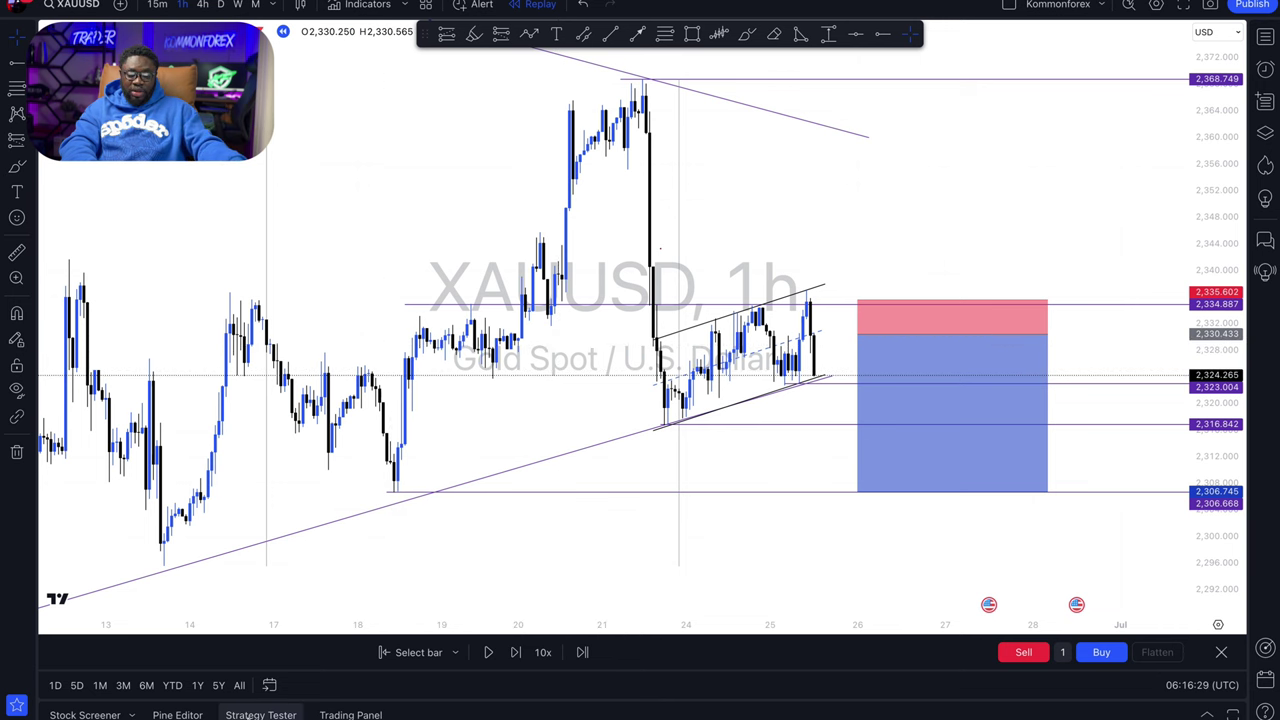
- Advance the replay eleven bars as gold breaks below the channel to 2,310.835
left_click(517, 661)
left_click(517, 661)
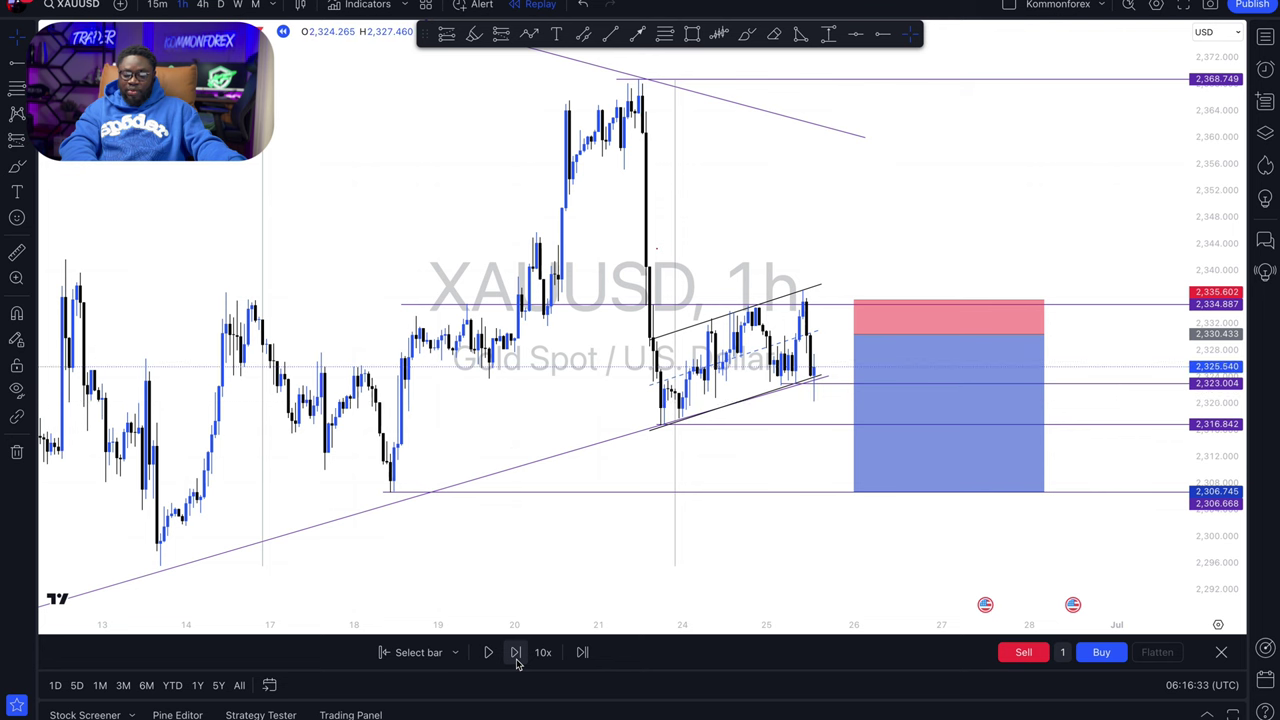
left_click(517, 661)
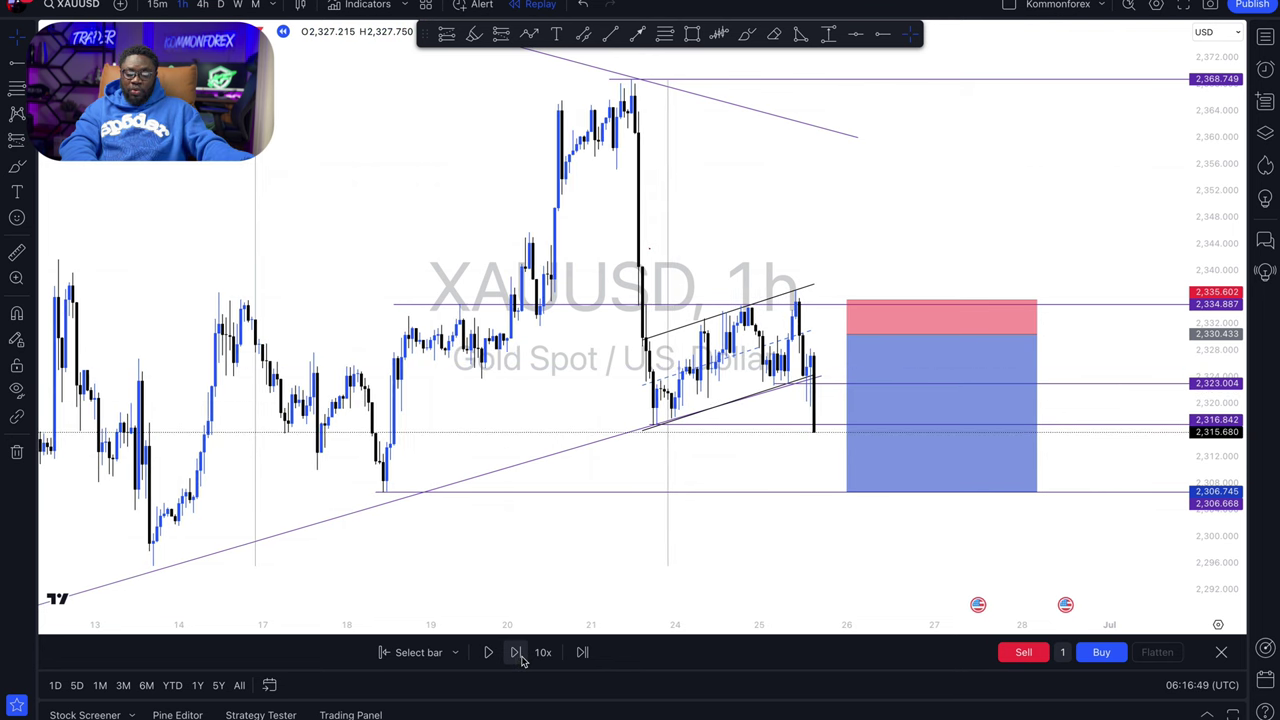
left_click(517, 661)
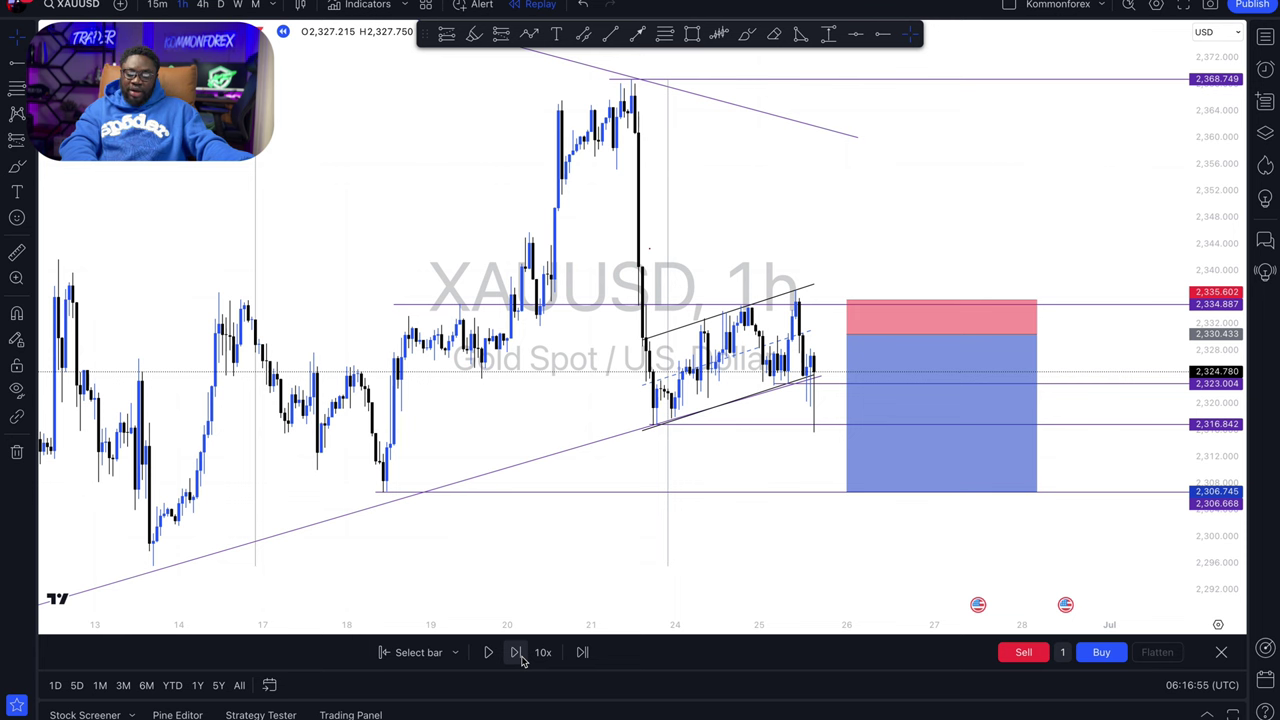
left_click(517, 652)
left_click(517, 652)
left_click(517, 652)
left_click(517, 652)
left_click(517, 652)
left_click(517, 652)
left_click(517, 652)
left_click(517, 652)
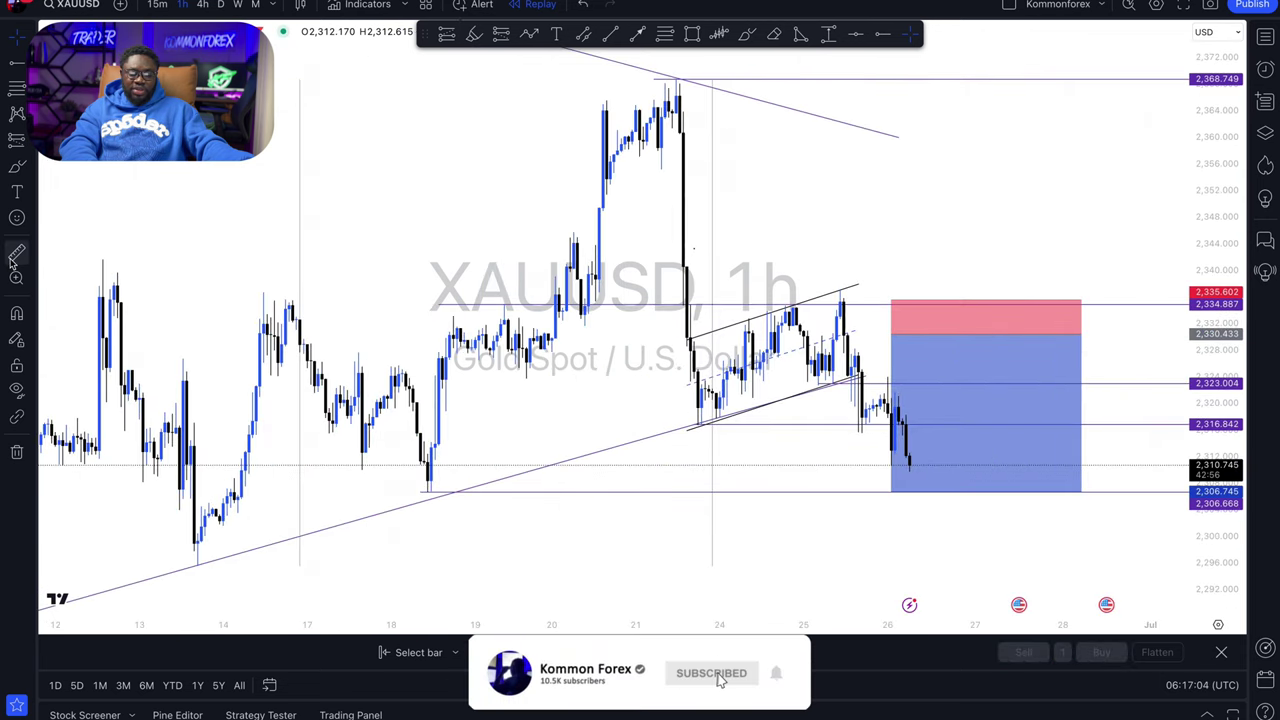
left_click(812, 335, "shift")
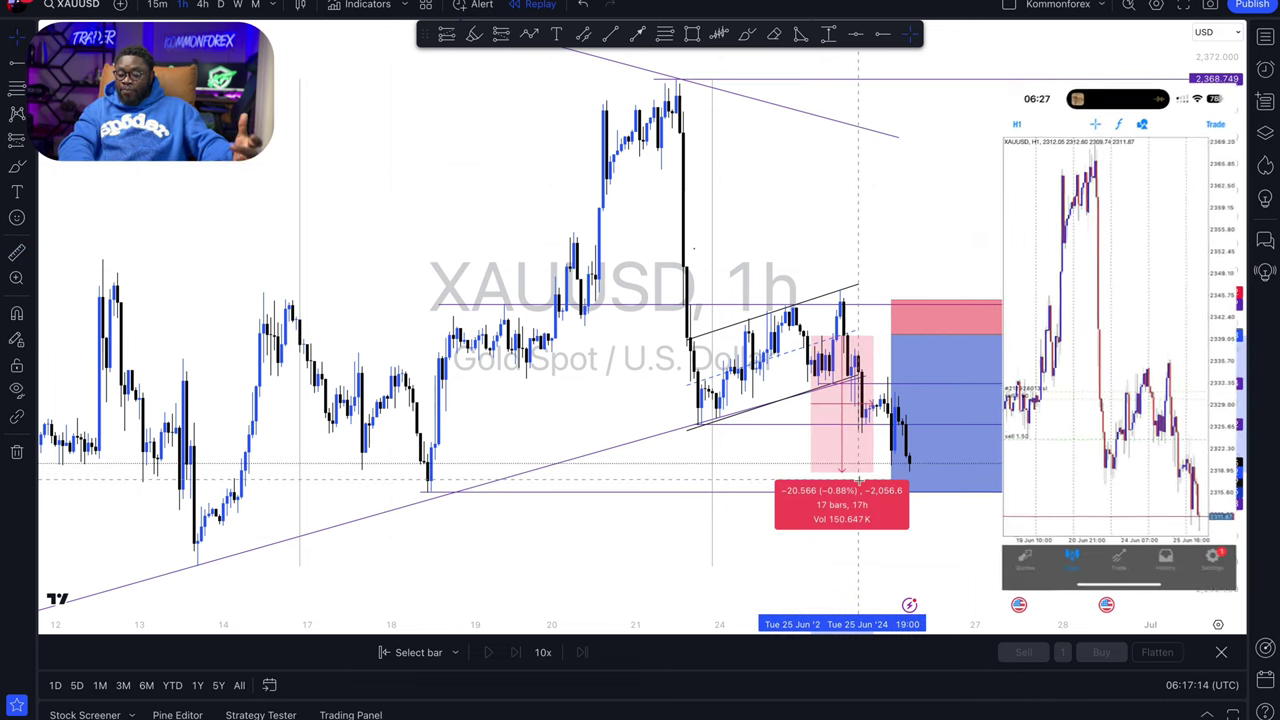
left_click(687, 543)
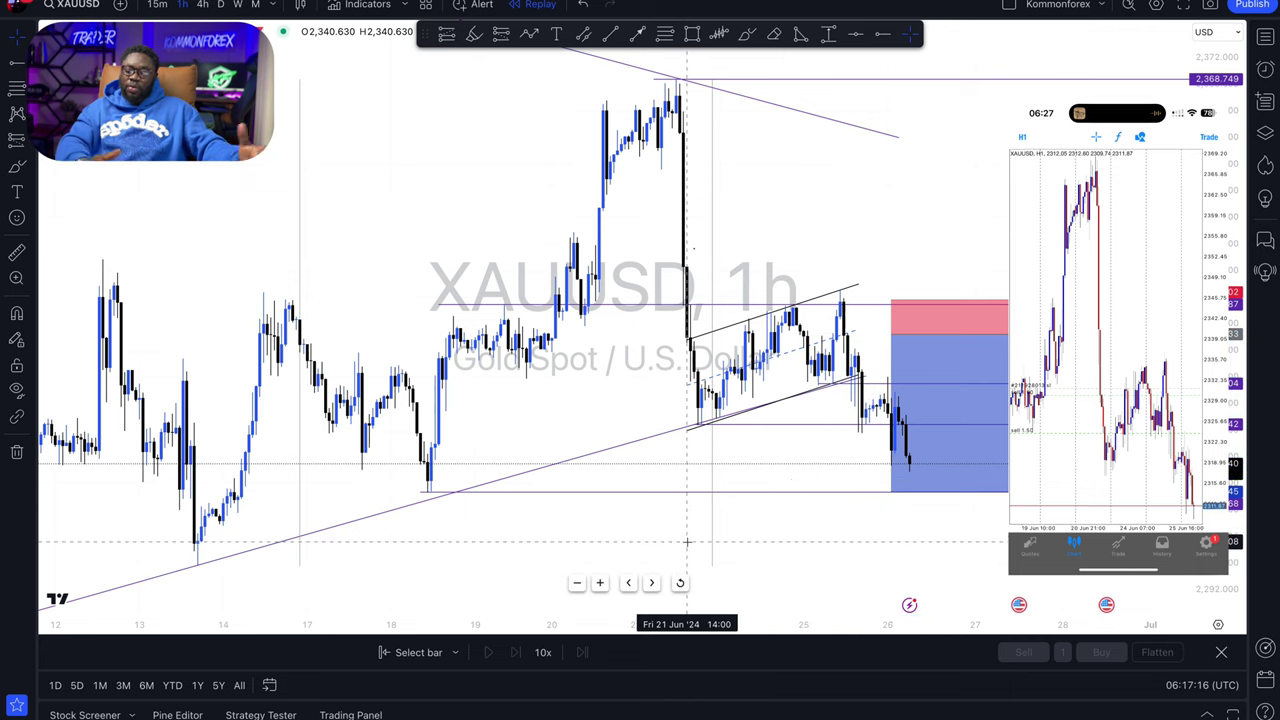